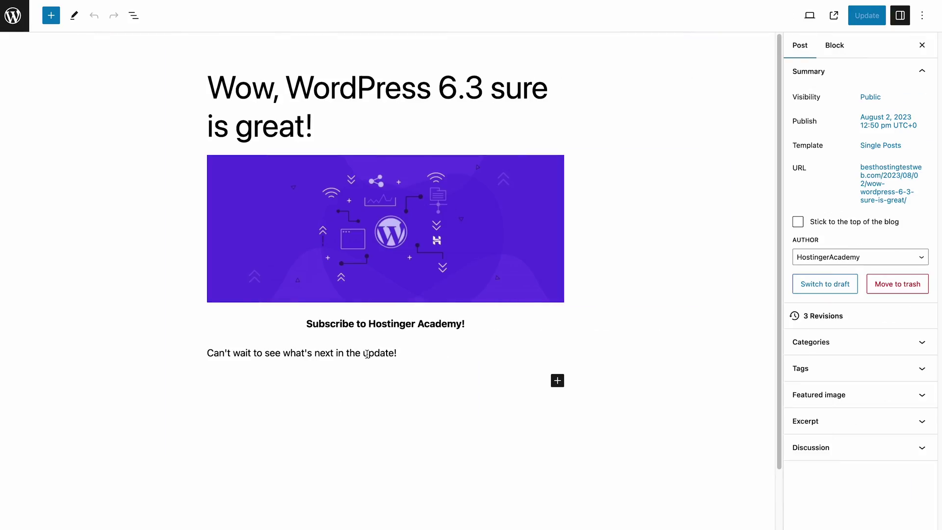
# Save the Subscribe heading and closing paragraph as a new pattern, typing the name 'My p'.
pyautogui.moveTo(367, 353); pyautogui.dragTo(314, 322)
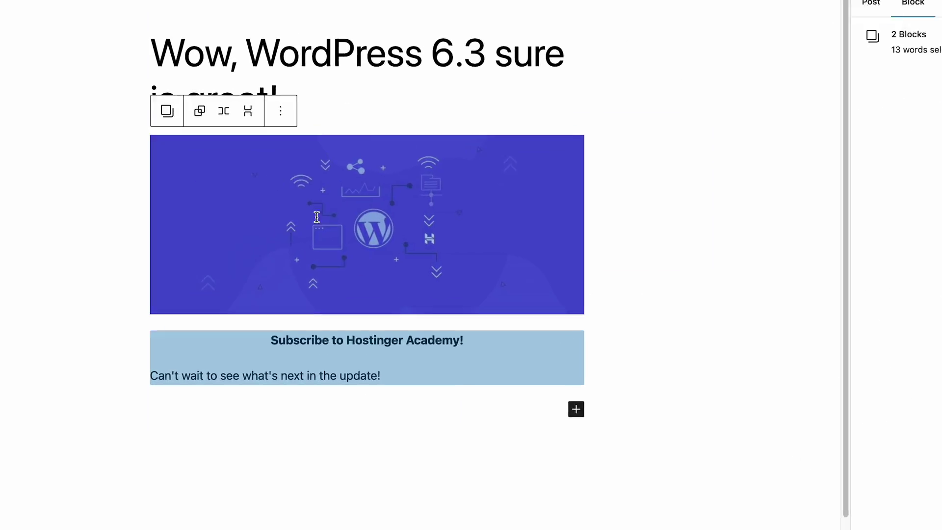
pyautogui.click(314, 135)
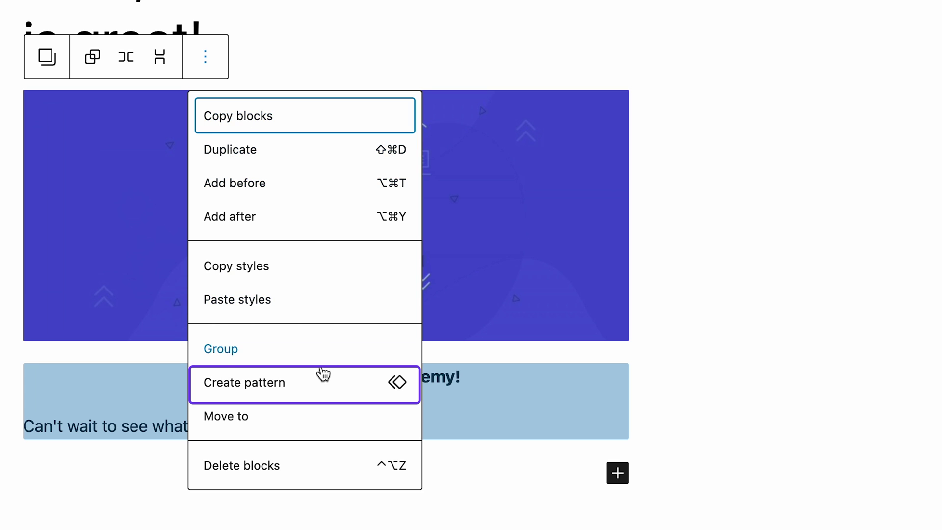
pyautogui.click(320, 386)
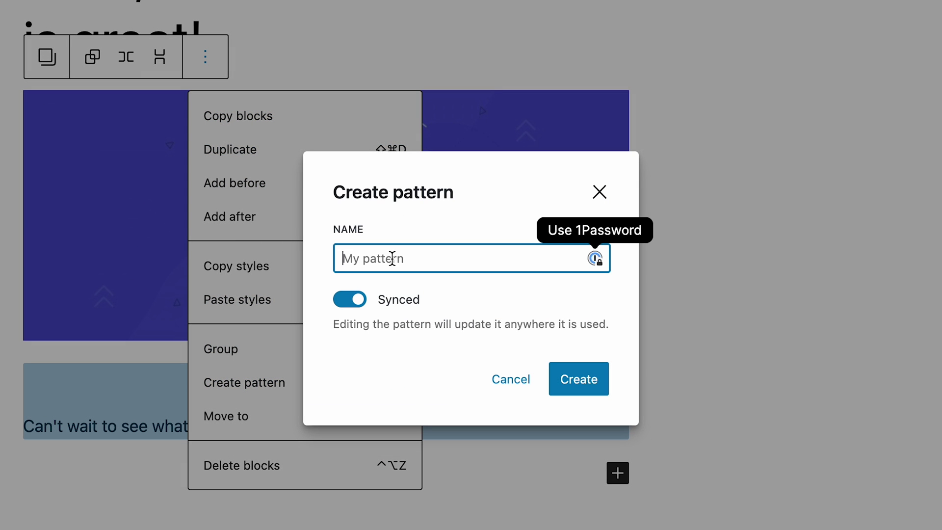
pyautogui.write('My p')
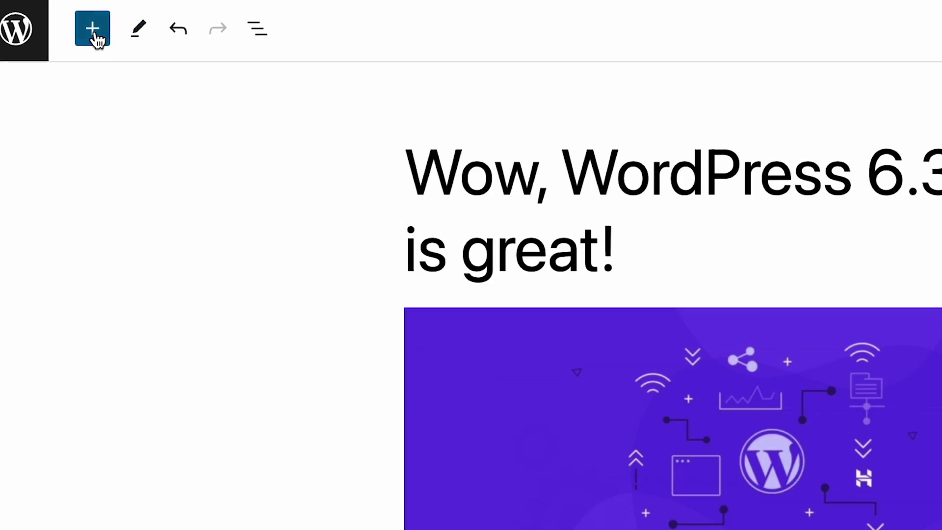
# Insert the synced My pattern below the paragraph and the UPDATE WP pattern below the heading.
pyautogui.click(99, 41)
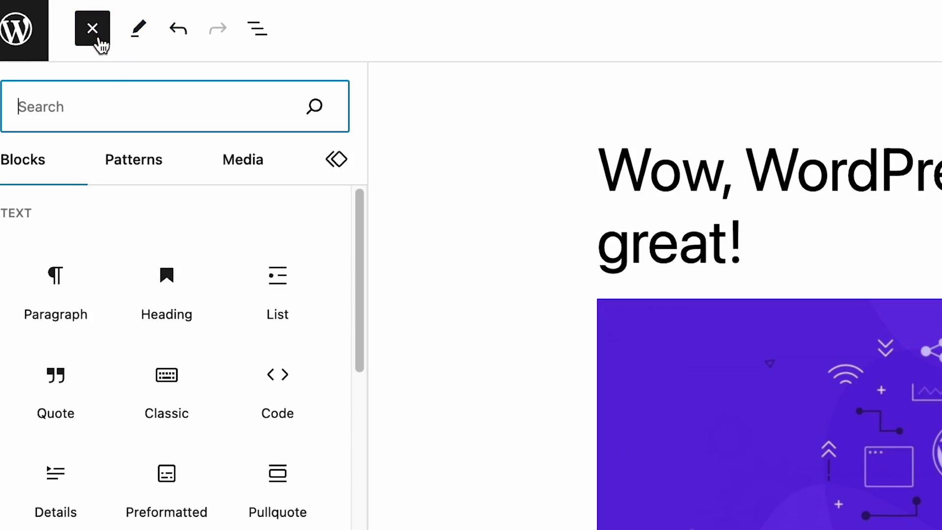
pyautogui.click(328, 174)
pyautogui.moveTo(74, 300)
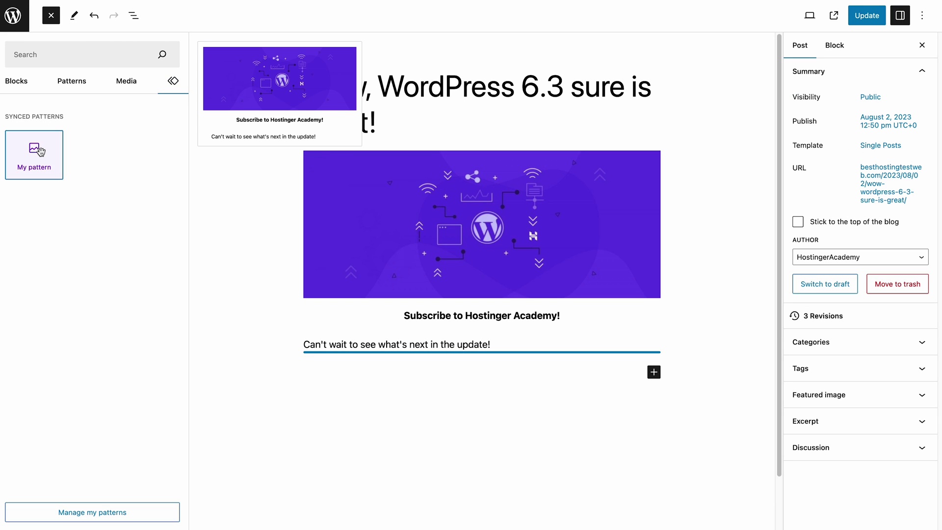
pyautogui.moveTo(40, 151); pyautogui.dragTo(513, 372)
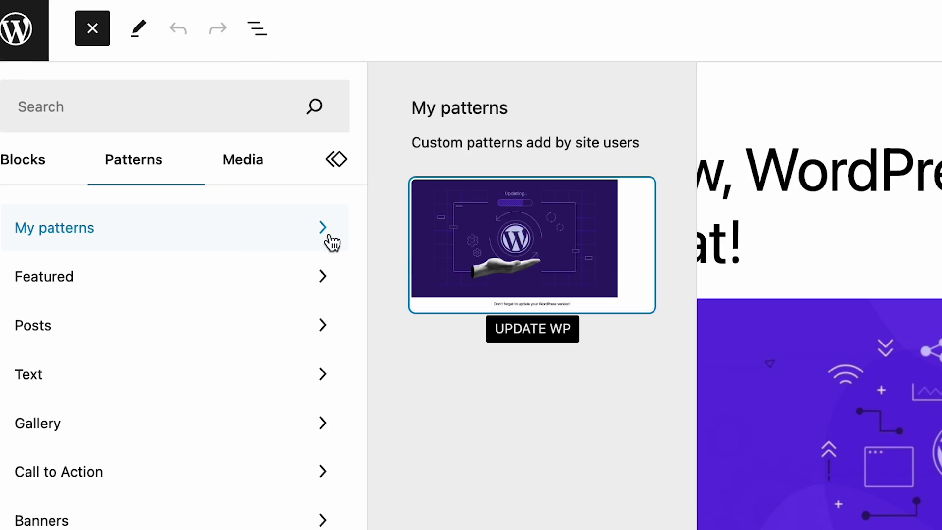
pyautogui.moveTo(484, 259); pyautogui.dragTo(406, 385)
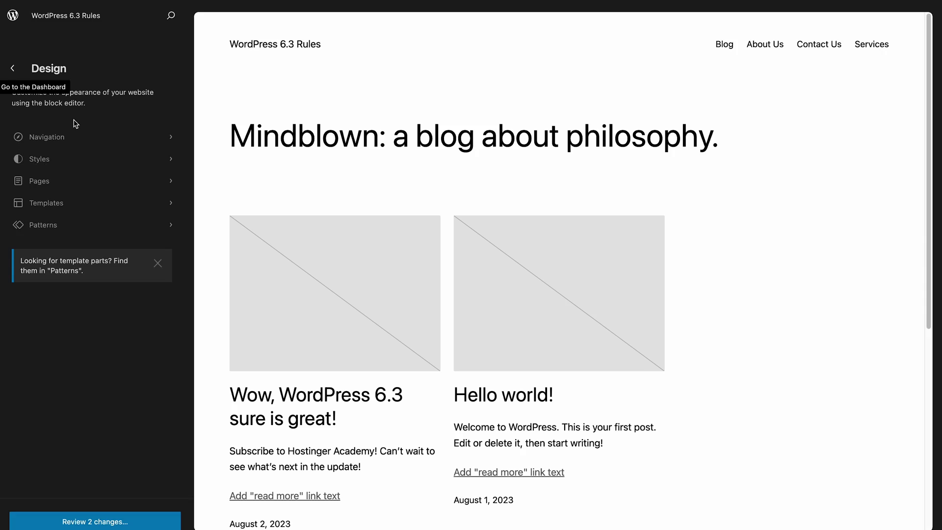
# Move About Us, then Contact Us, to the top of the header navigation menu.
pyautogui.click(81, 136)
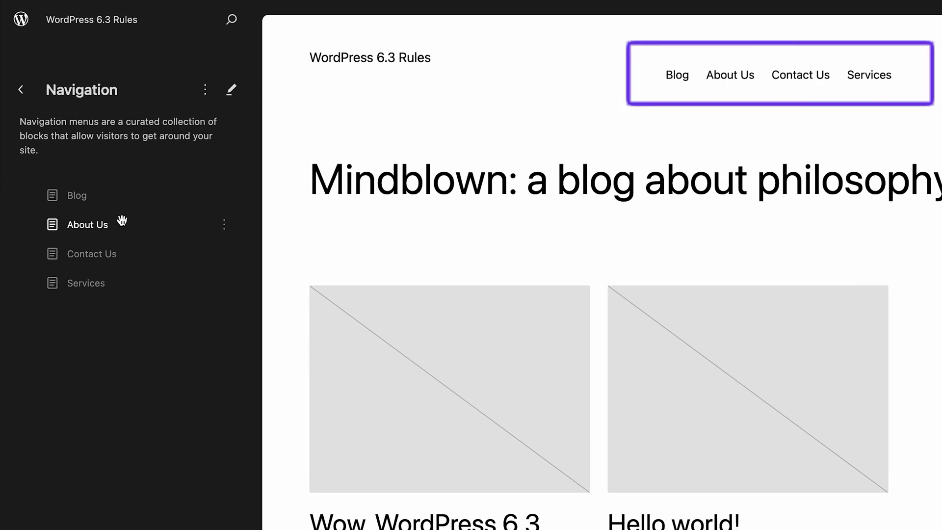
pyautogui.moveTo(120, 225); pyautogui.dragTo(115, 184)
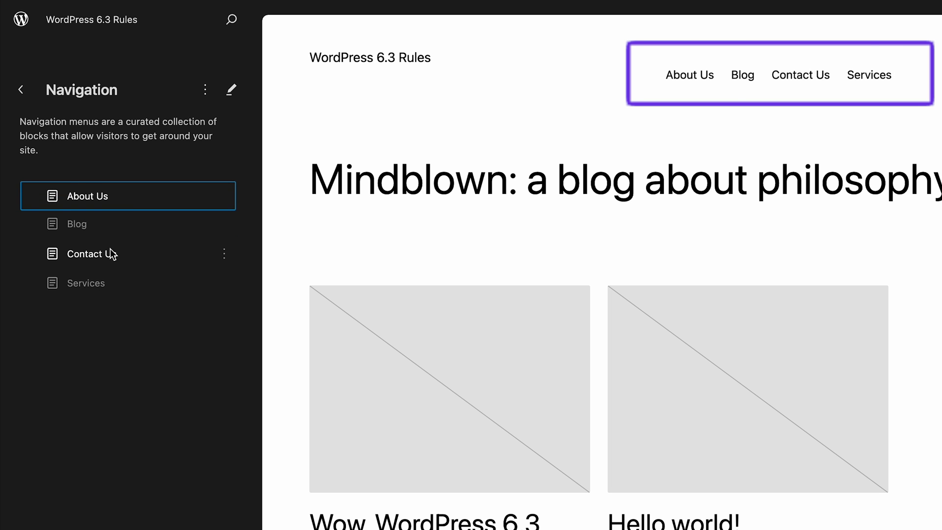
pyautogui.moveTo(110, 255); pyautogui.dragTo(115, 184)
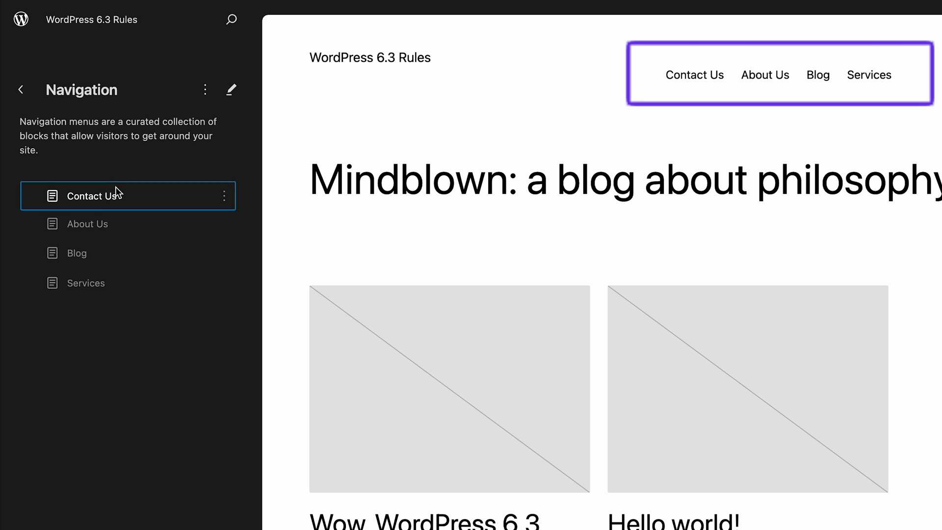
# Preview the Aubergine, Pilgrimage and Marigold style variations, then apply Electric.
pyautogui.click(26, 90)
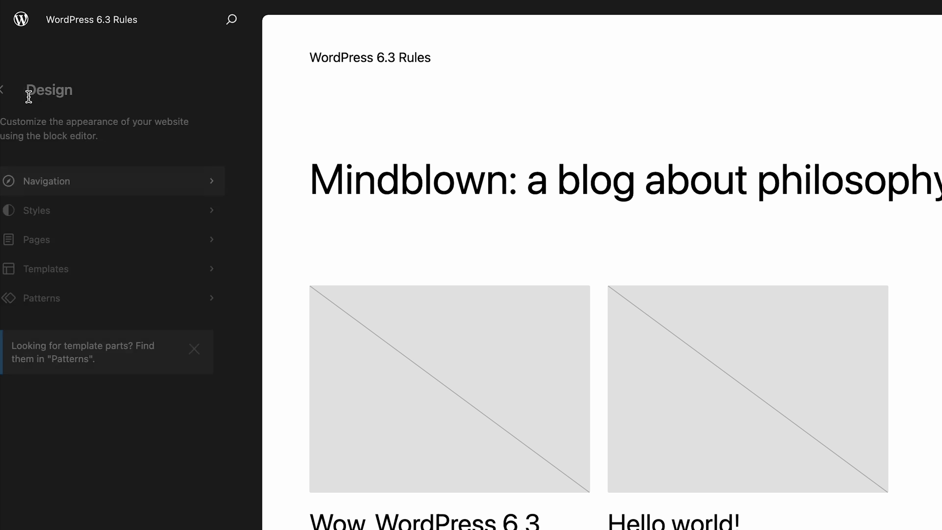
pyautogui.click(67, 213)
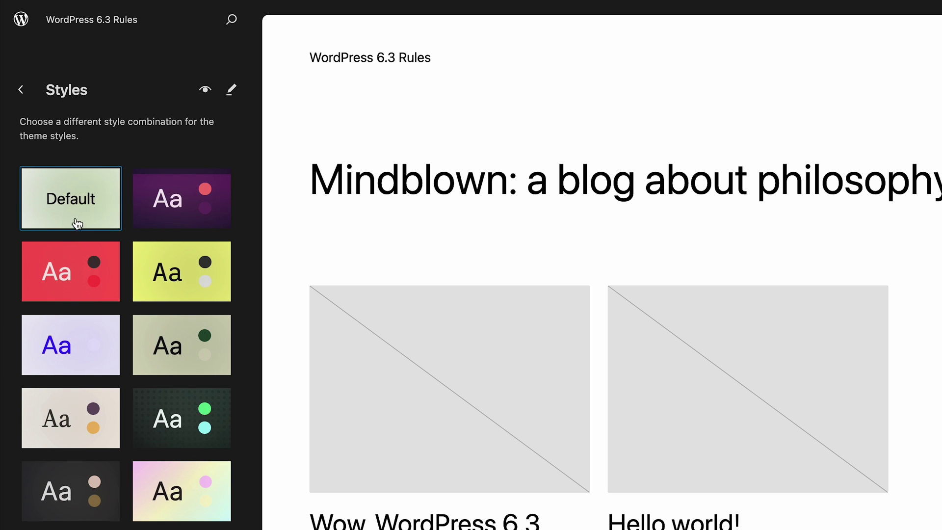
pyautogui.click(181, 212)
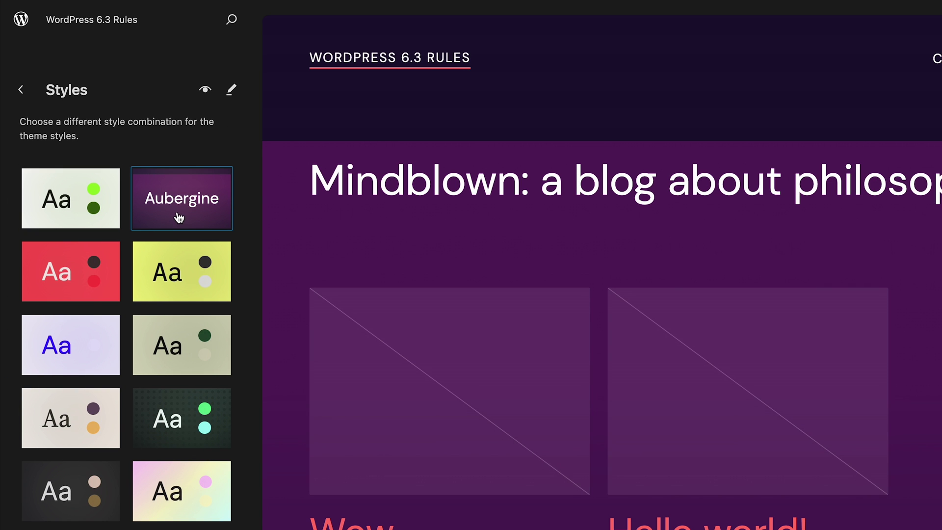
pyautogui.click(174, 416)
pyautogui.click(74, 413)
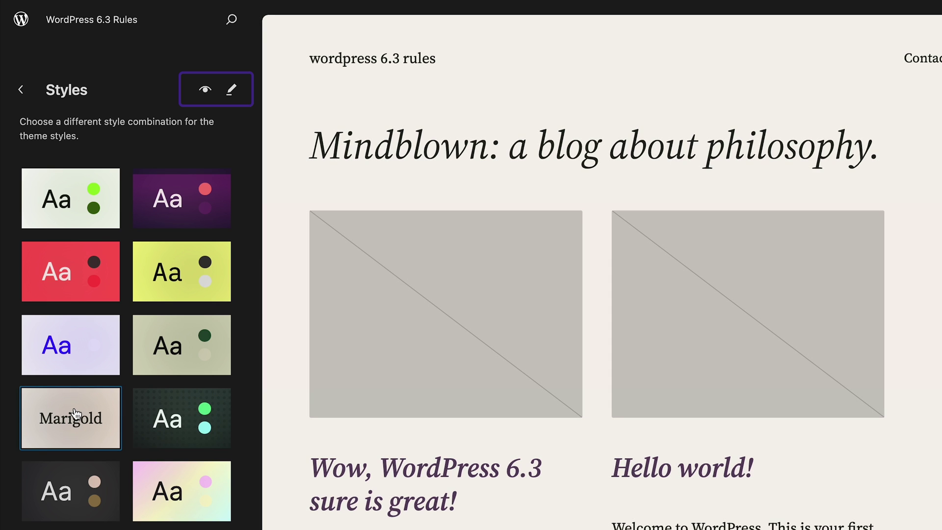
pyautogui.click(74, 348)
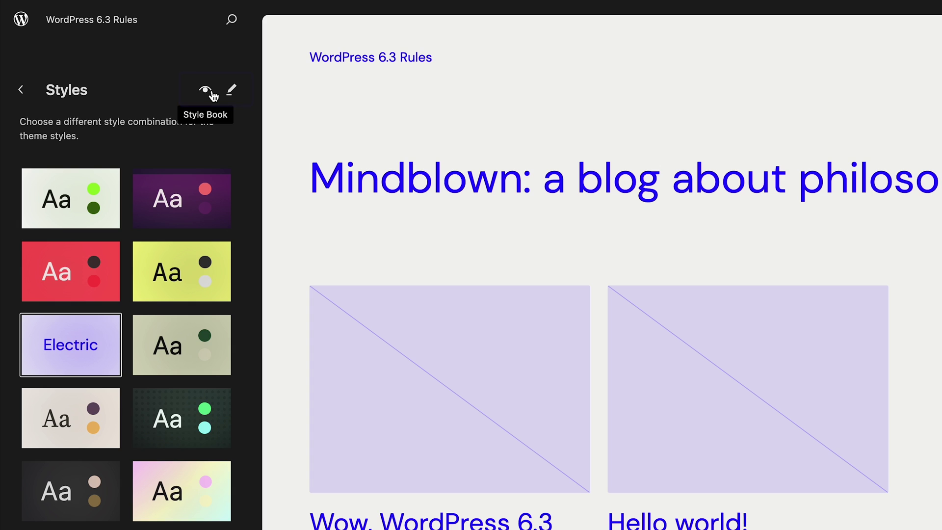
# Browse the site's pages, viewing the Blog and Contact Us page details.
pyautogui.click(20, 90)
pyautogui.click(80, 252)
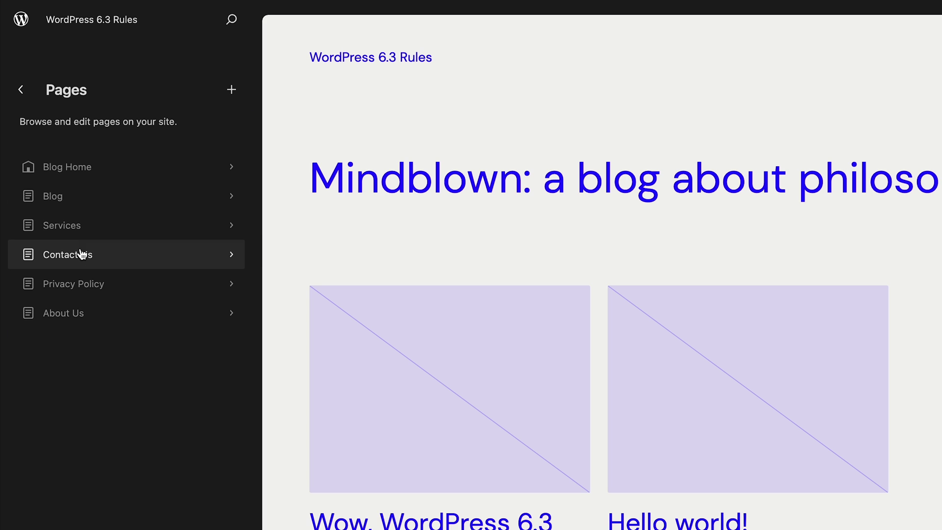
pyautogui.click(155, 206)
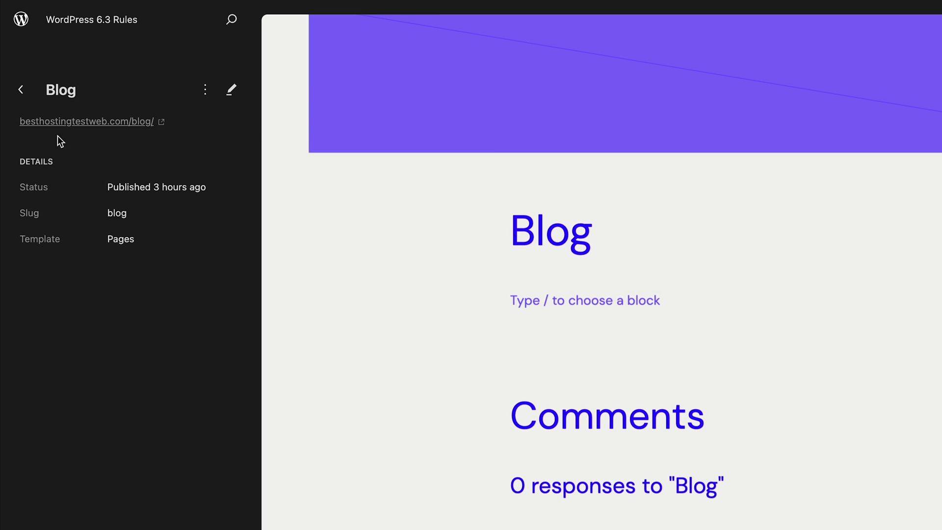
pyautogui.click(23, 90)
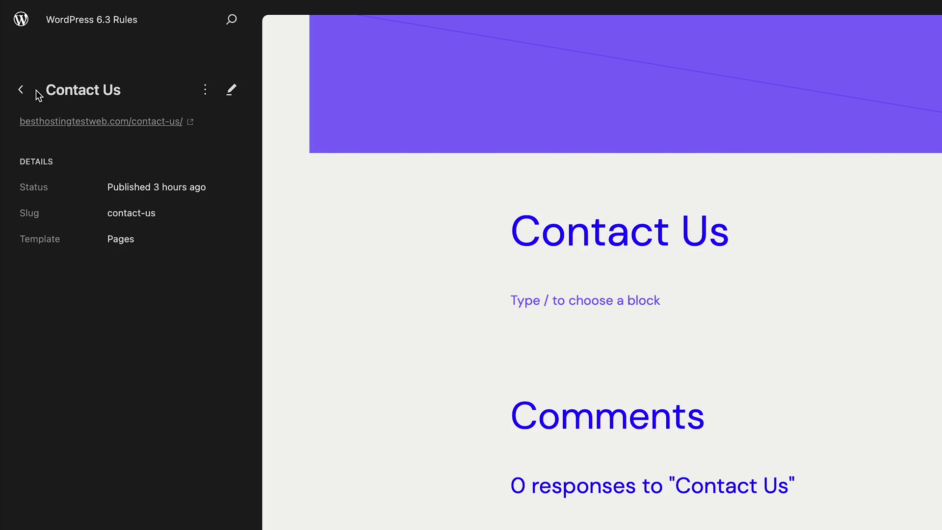
pyautogui.click(35, 90)
pyautogui.click(23, 89)
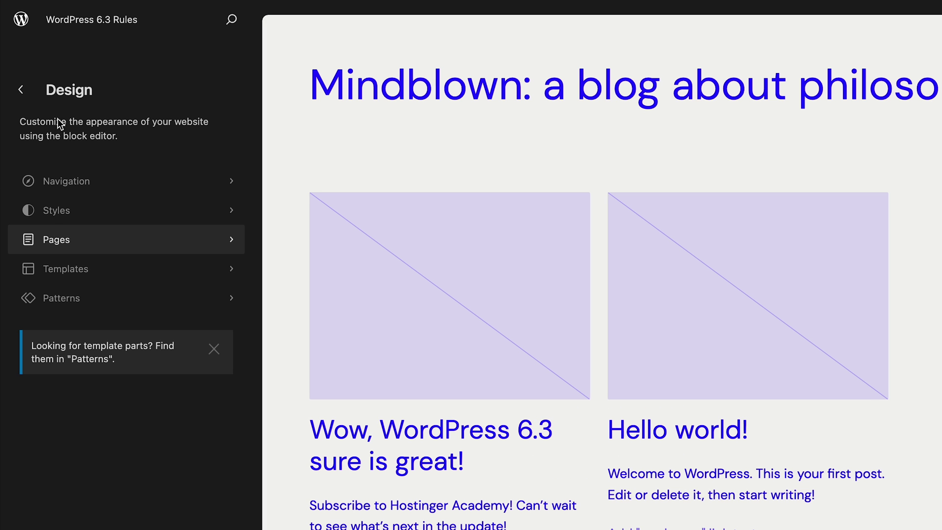
# View the All Archives template, then open the Patterns section.
pyautogui.click(148, 268)
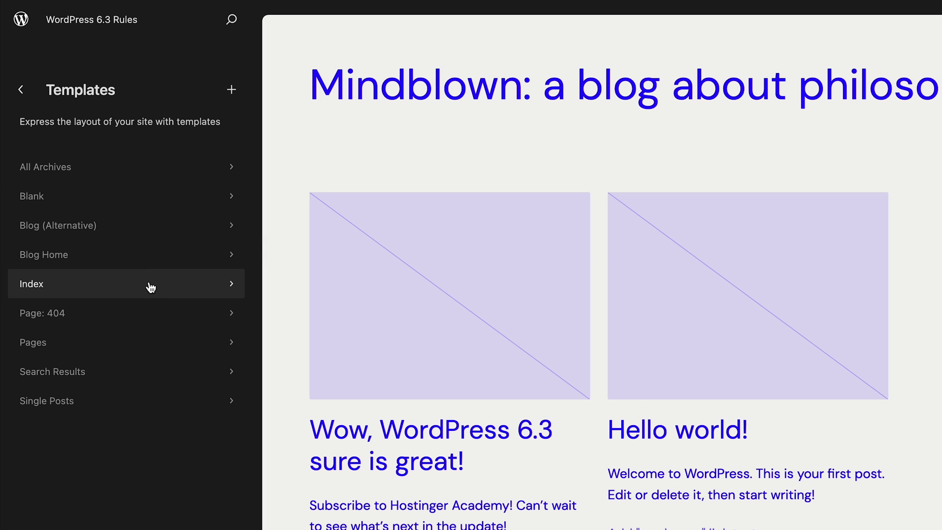
pyautogui.click(156, 180)
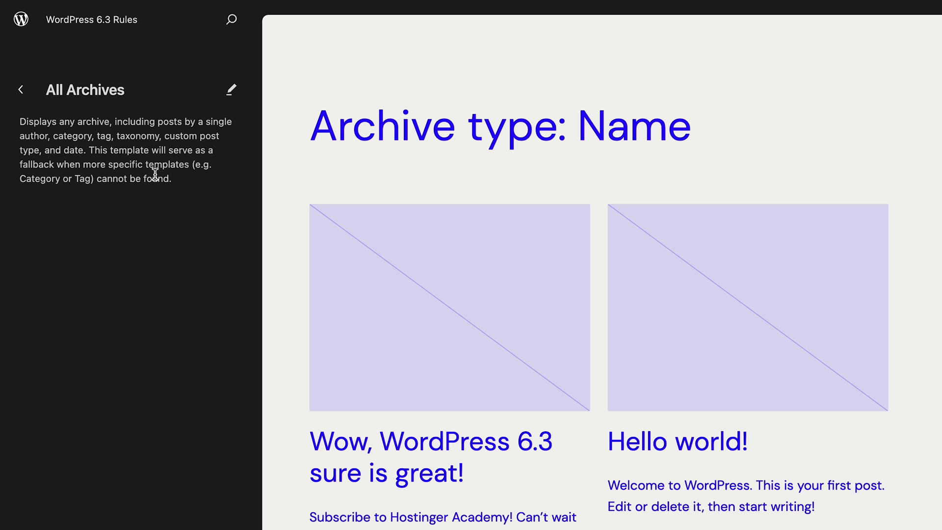
pyautogui.click(23, 89)
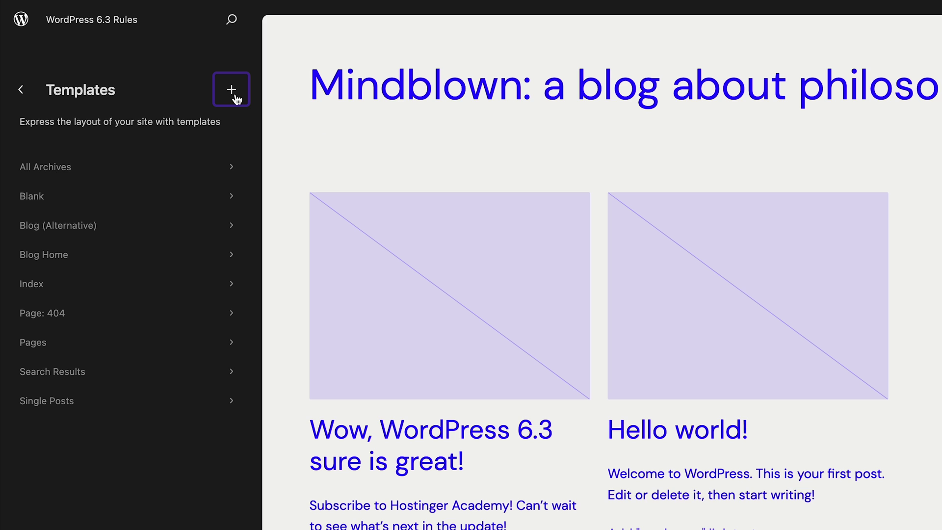
pyautogui.click(25, 92)
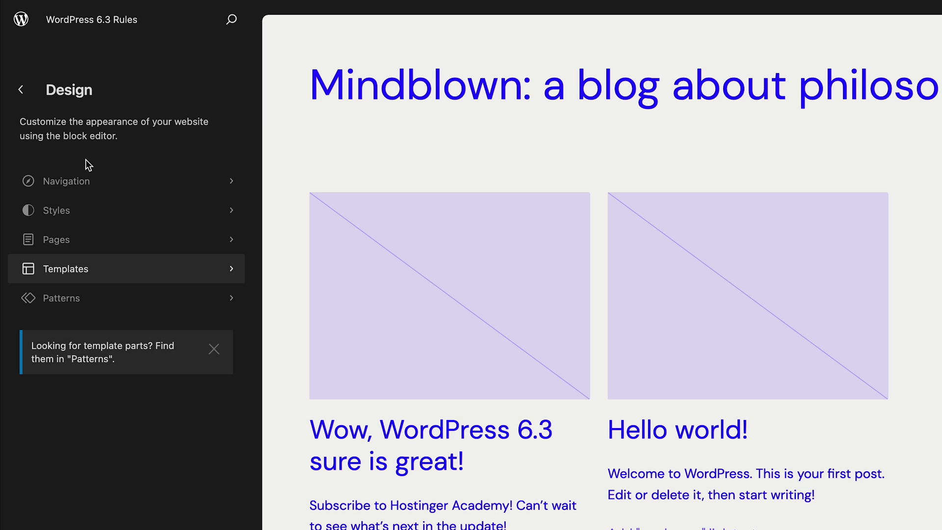
pyautogui.click(31, 299)
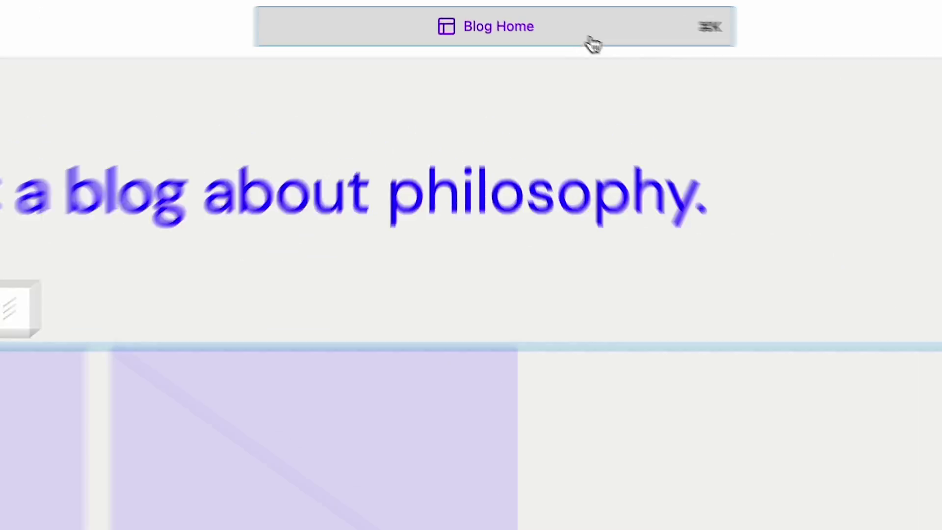
# Open the command palette with Cmd+K and search 'hell' to find the Hello world! post.
pyautogui.click(533, 20)
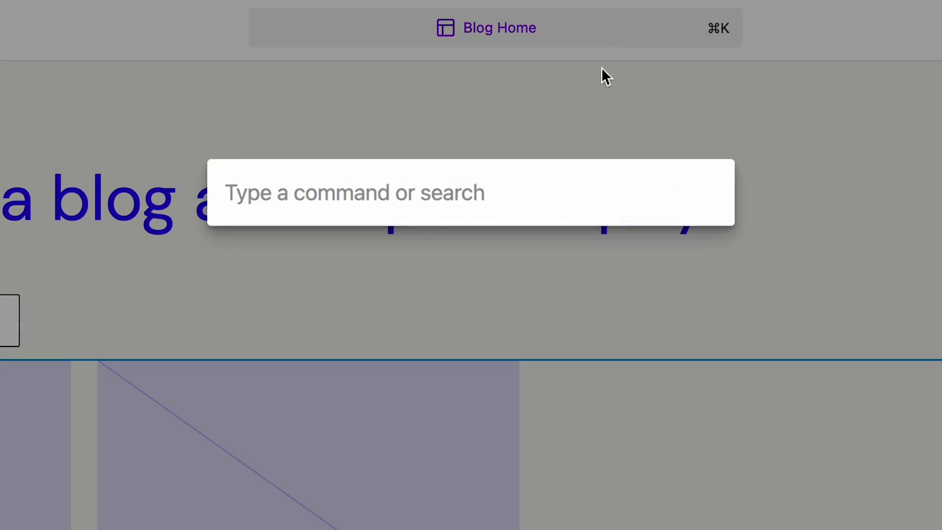
pyautogui.press('Escape')
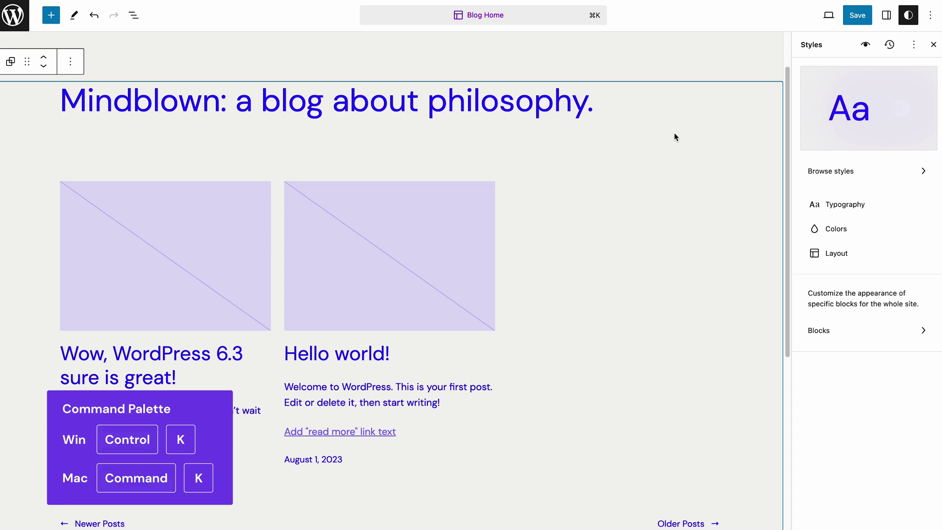
pyautogui.press('super+k')
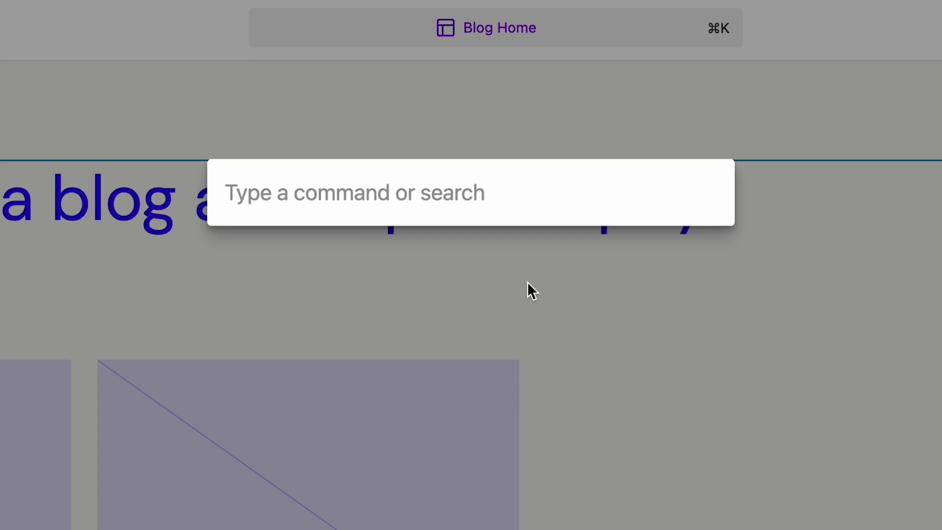
pyautogui.write('hell')
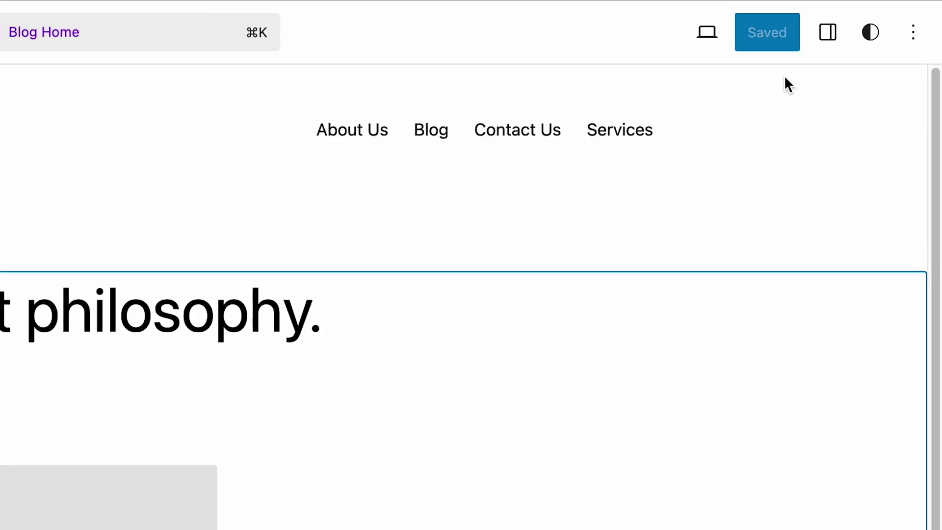
# Preview each saved style revision, including the oldest dark one, ending on the most recent.
pyautogui.click(857, 43)
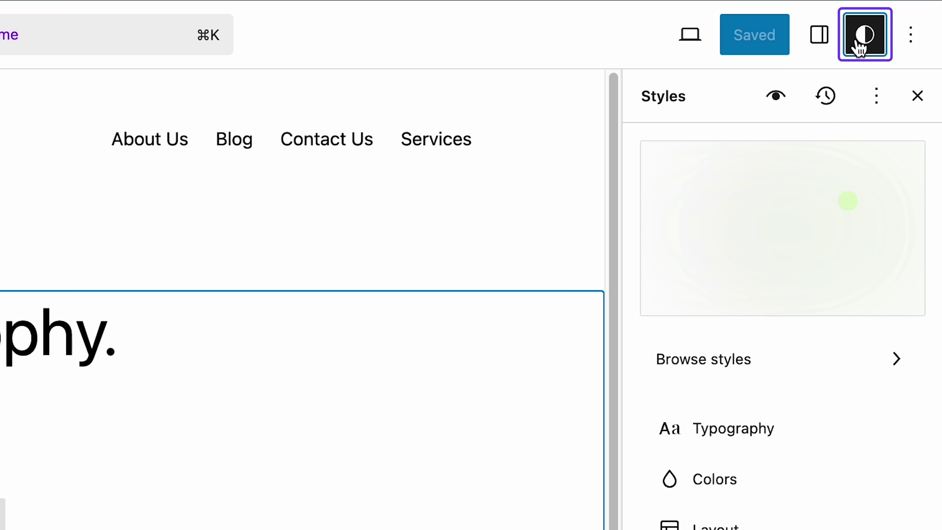
pyautogui.click(826, 98)
pyautogui.click(729, 173)
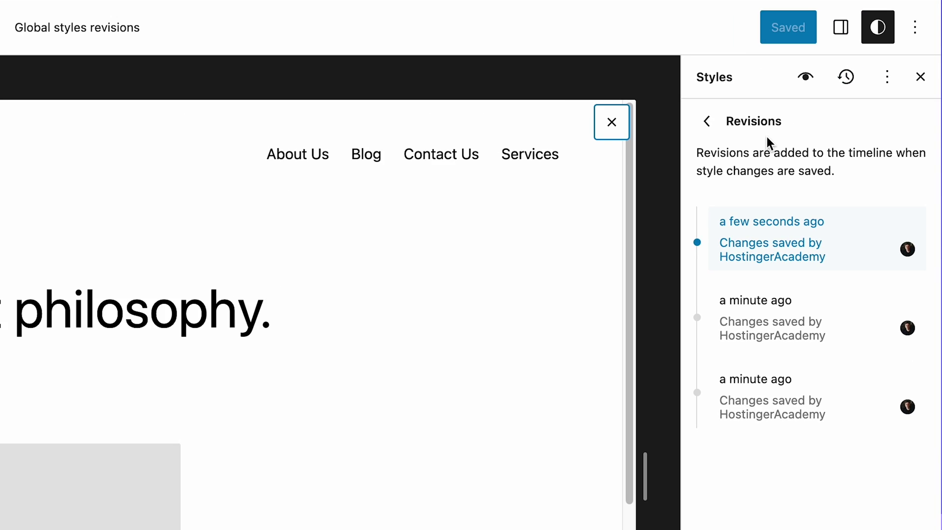
pyautogui.click(785, 381)
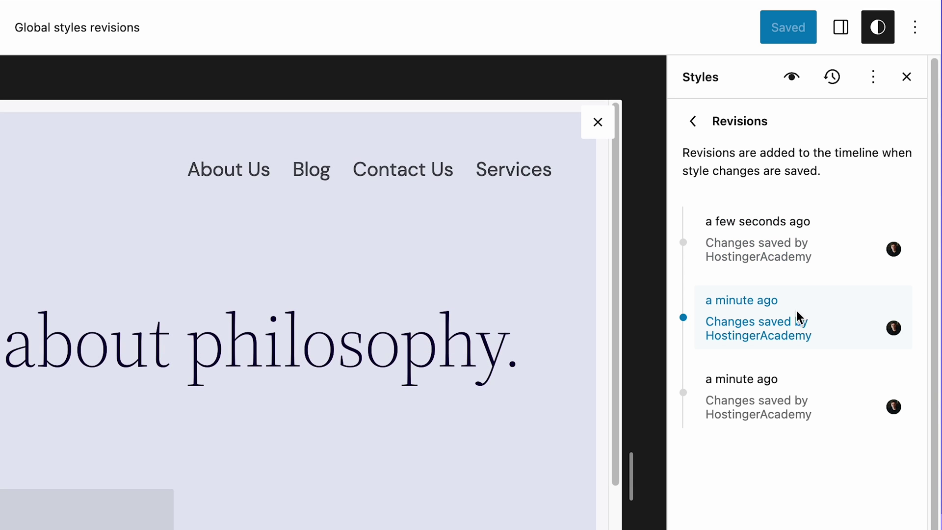
pyautogui.click(773, 383)
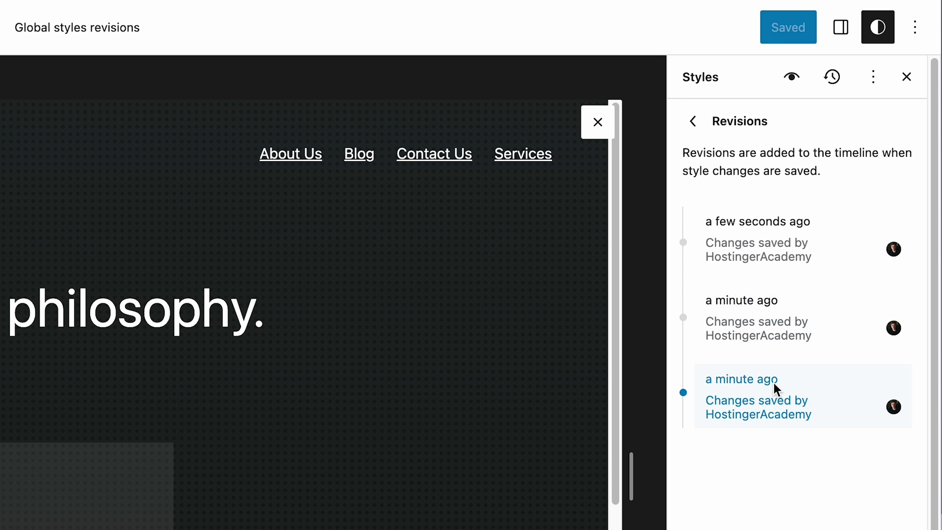
pyautogui.click(770, 301)
pyautogui.click(770, 238)
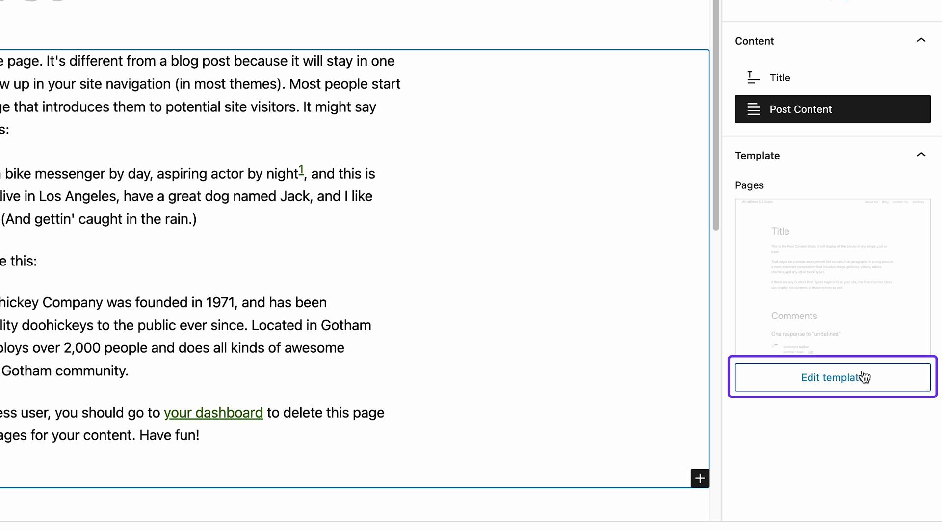
# Open the About page's Pages template for editing.
pyautogui.click(865, 376)
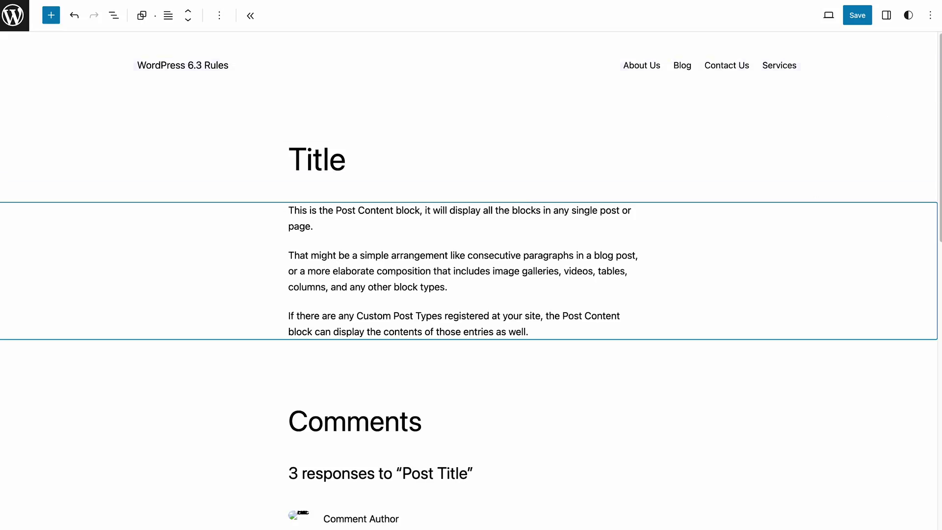
# Turn on distraction-free mode, scroll the page, then turn it back off.
pyautogui.click(930, 15)
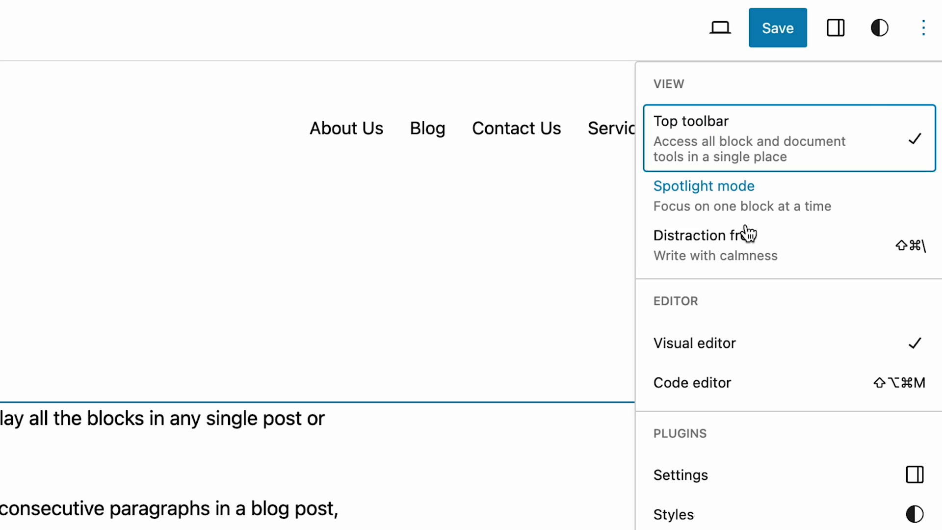
pyautogui.click(748, 236)
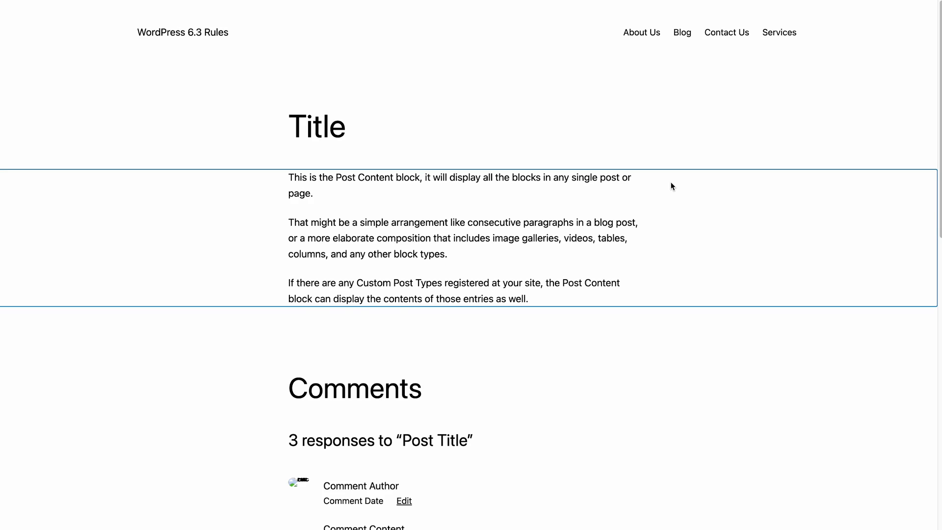
pyautogui.scroll(-3, 670, 185)
pyautogui.scroll(3, 671, 185)
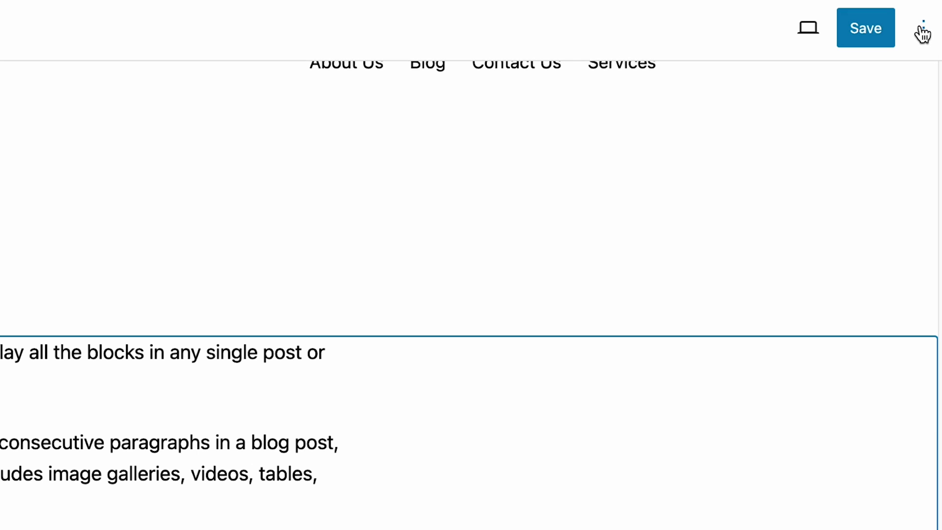
pyautogui.click(922, 30)
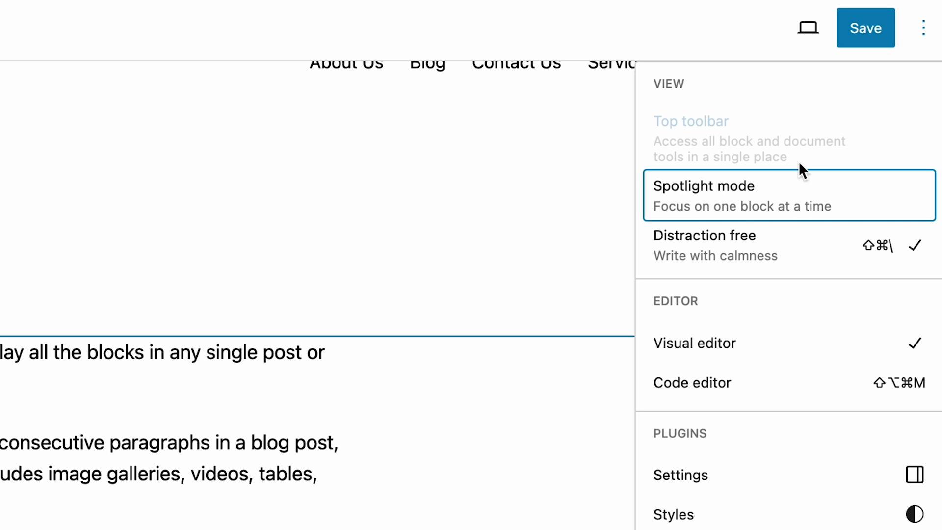
pyautogui.click(749, 245)
# Enable the Top toolbar option and select the Title block.
pyautogui.click(752, 141)
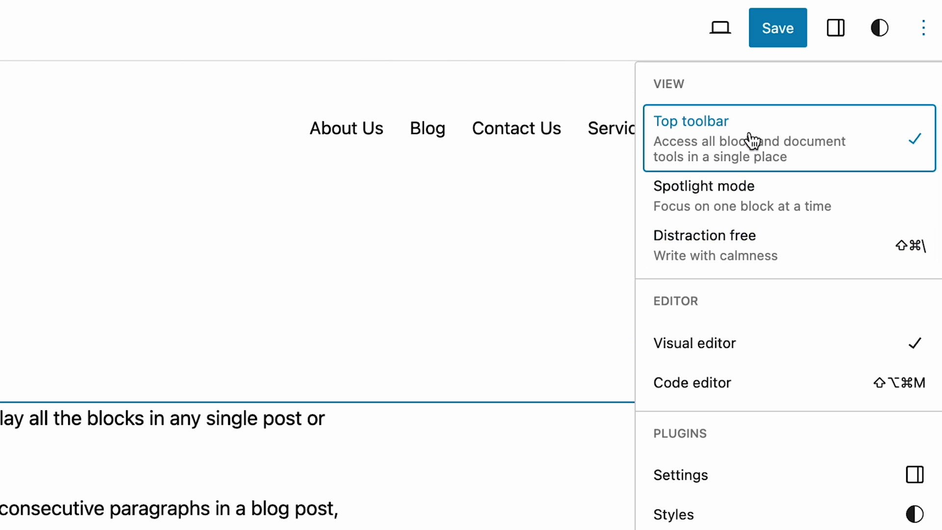
pyautogui.click(0, 454)
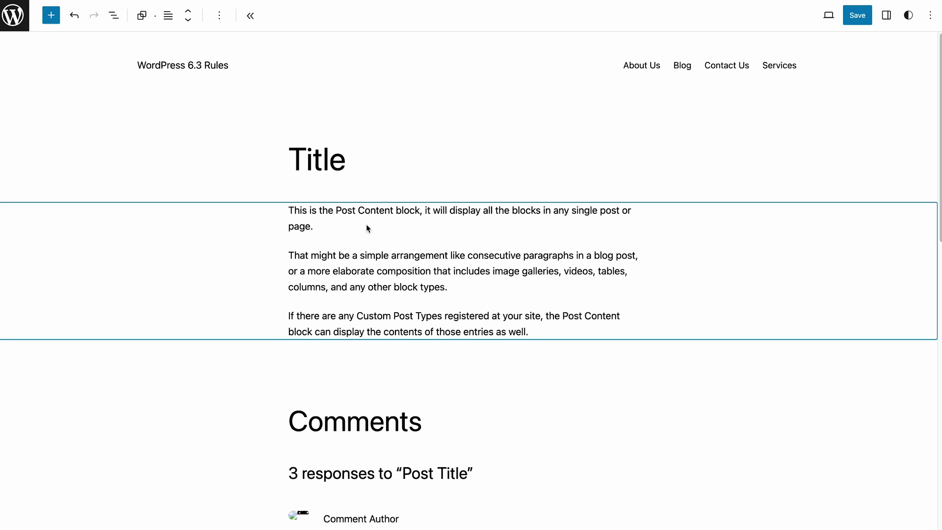
pyautogui.click(314, 163)
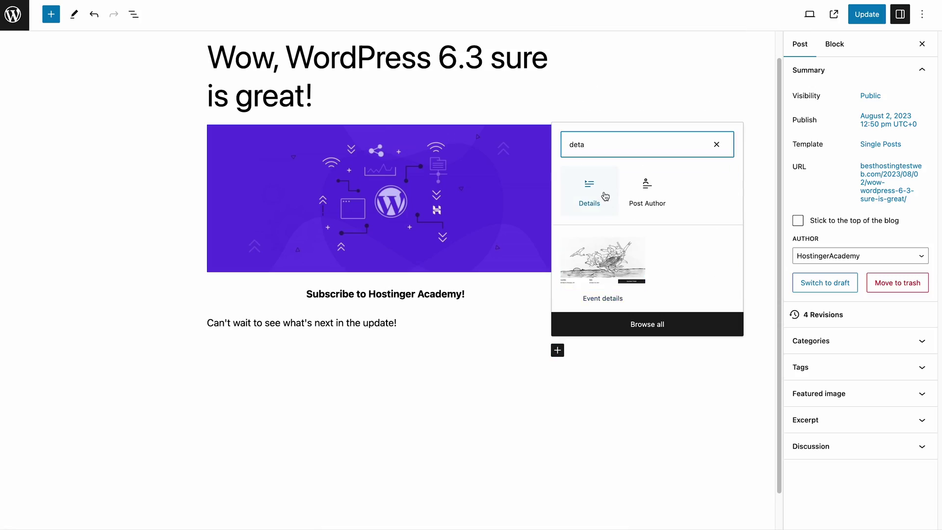
# Insert a Details block and begin typing its hidden content ('the').
pyautogui.click(604, 196)
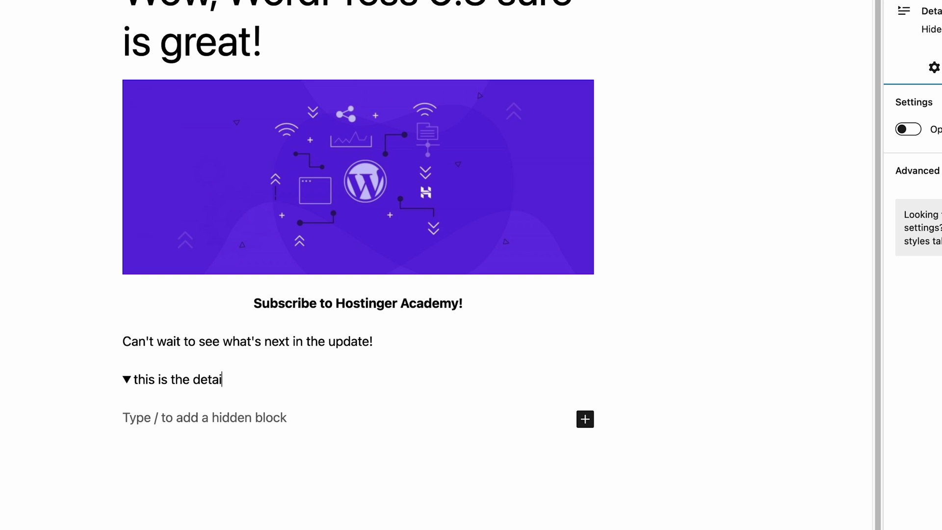
pyautogui.click(191, 415)
pyautogui.write('the')
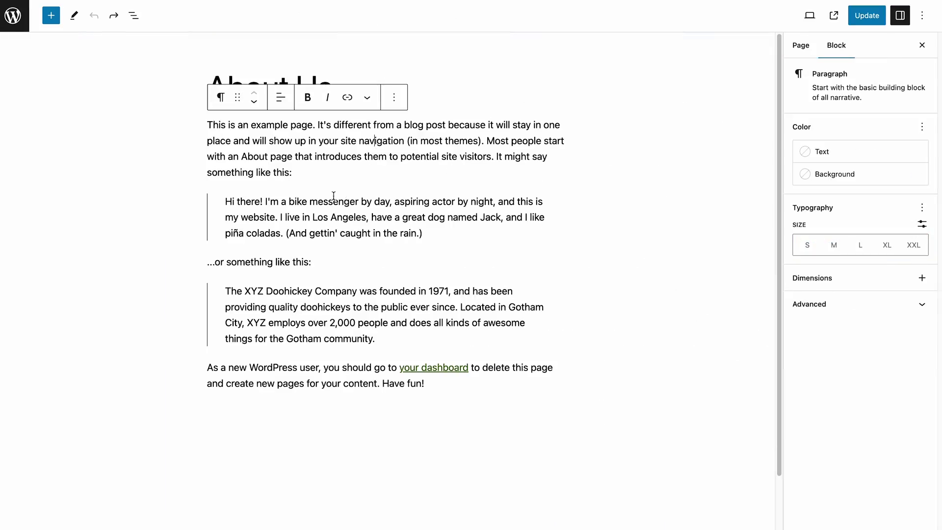
# Attach a footnote to the quote's opening sentence reading 'This is a footnote'.
pyautogui.moveTo(147, 182); pyautogui.dragTo(480, 182)
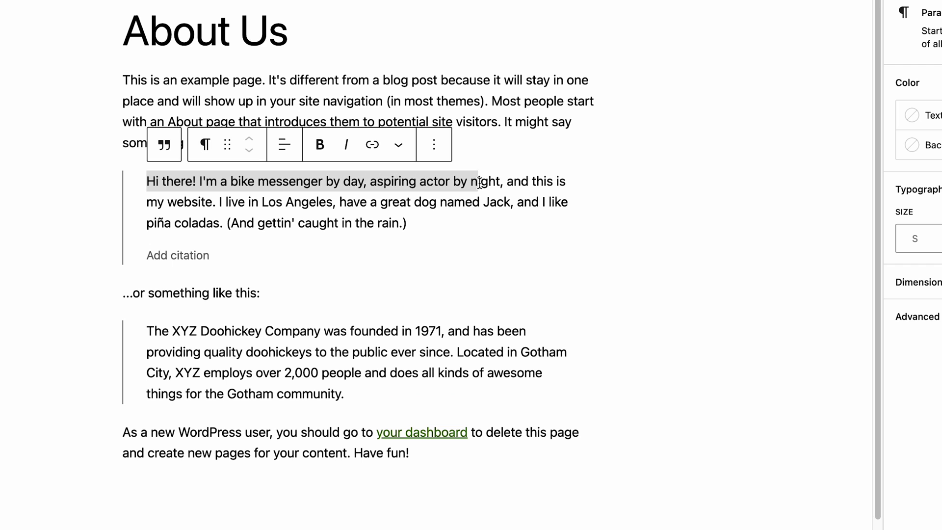
pyautogui.click(399, 147)
pyautogui.click(422, 202)
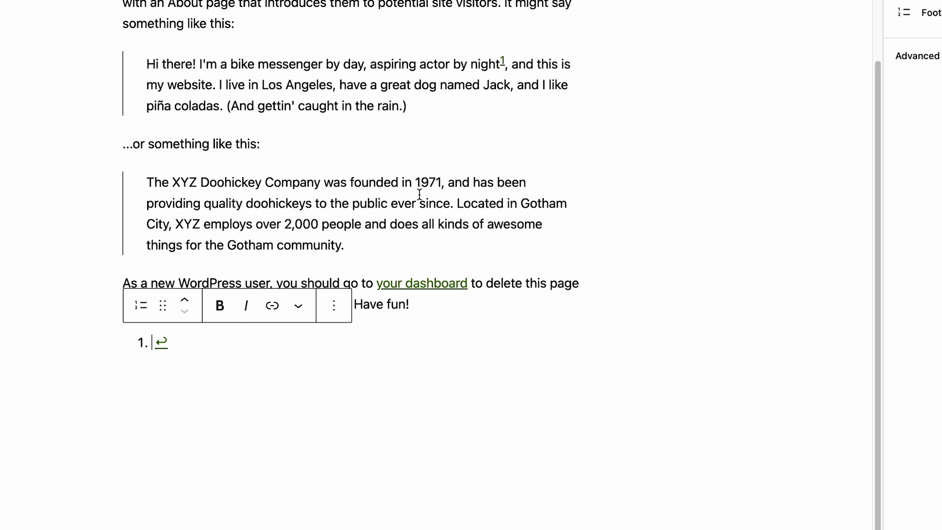
pyautogui.write('This is ')
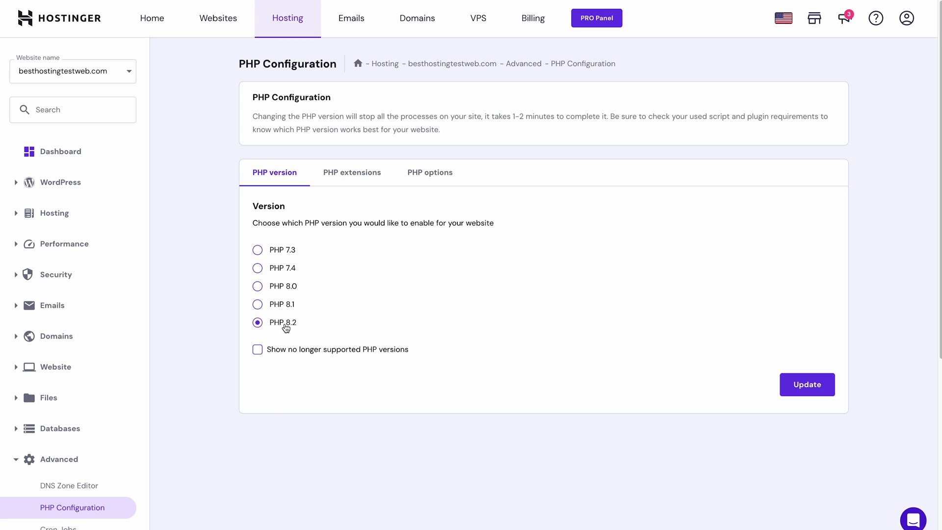
# Apply the PHP 8.2 selection in PHP Configuration, bringing up the version-change confirmation.
pyautogui.click(800, 389)
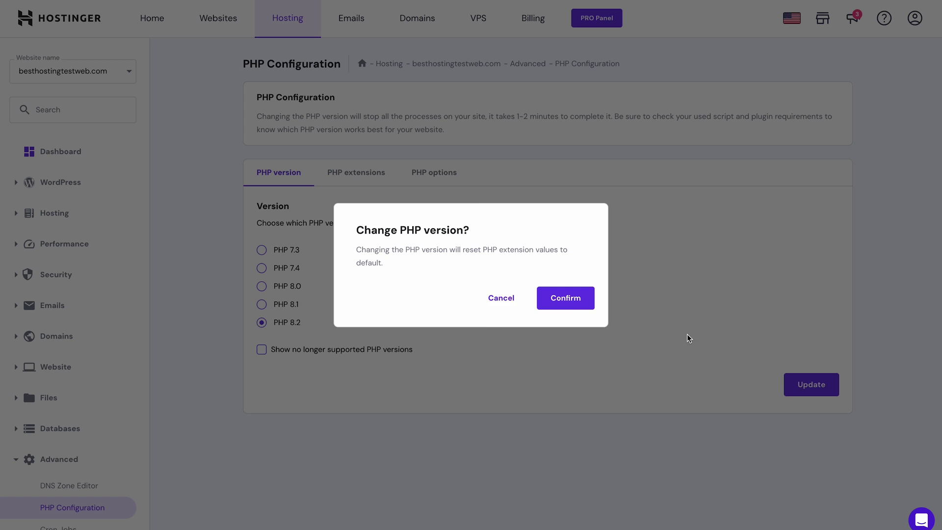